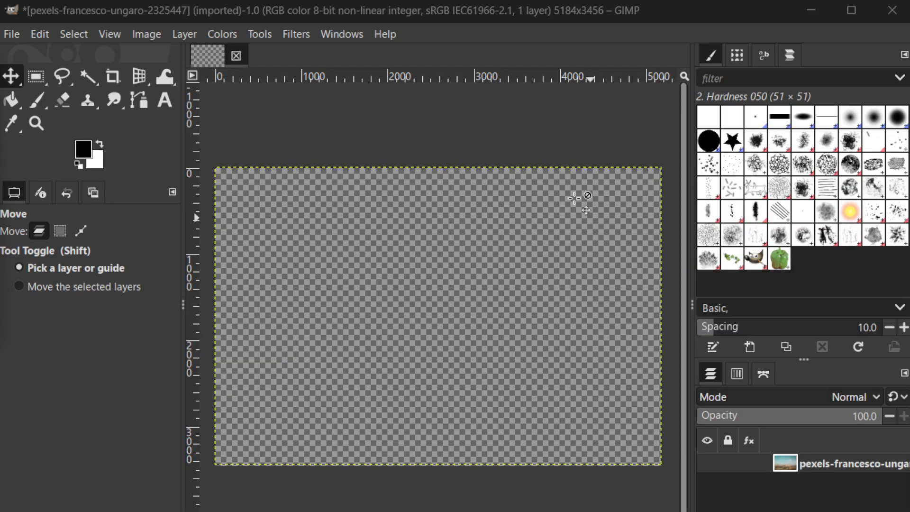
# - Create a new blank image 2000 px wide and 2000 px high
pyautogui.click(9, 40)
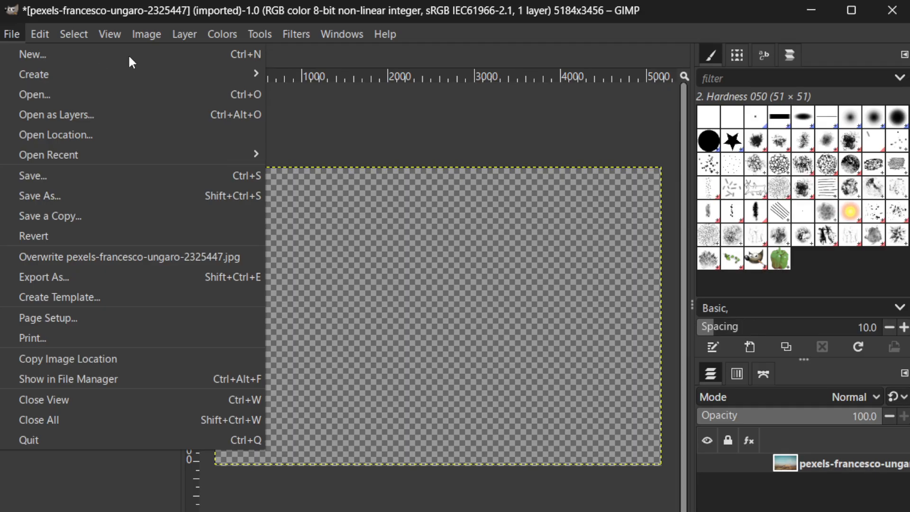
pyautogui.click(57, 56)
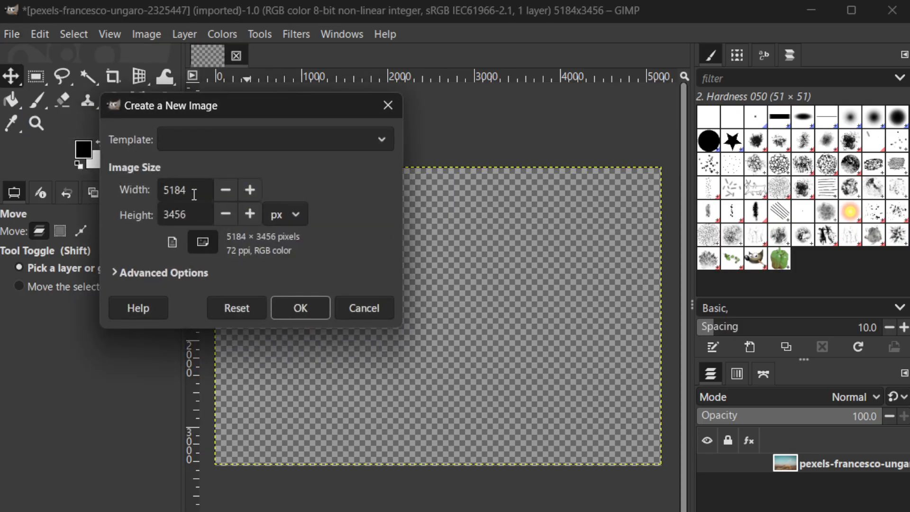
pyautogui.moveTo(192, 190); pyautogui.dragTo(152, 190)
pyautogui.write('2000')
pyautogui.press('Tab')
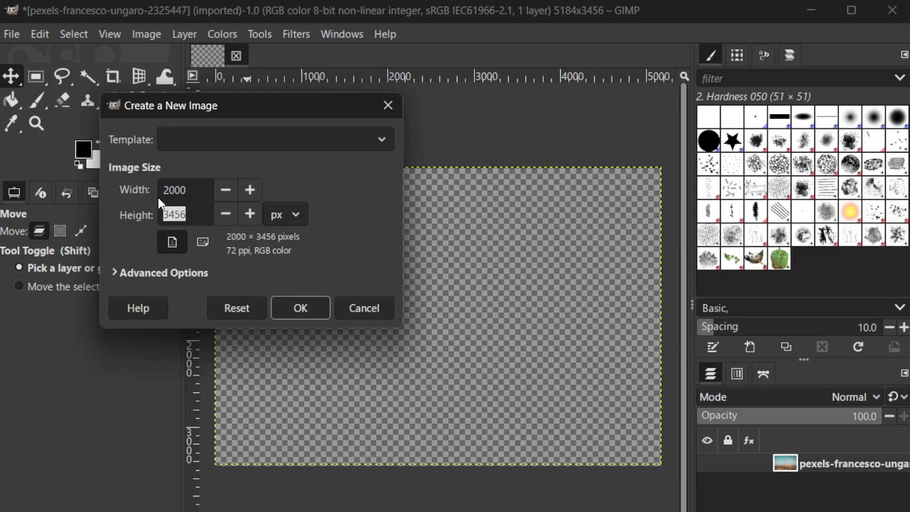
pyautogui.write('2000')
pyautogui.click(289, 306)
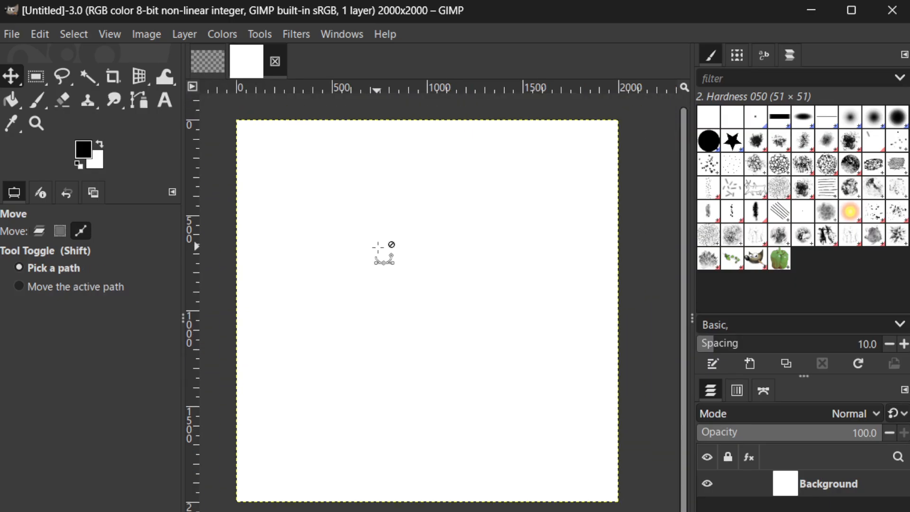
pyautogui.scroll(-1, 378, 246)
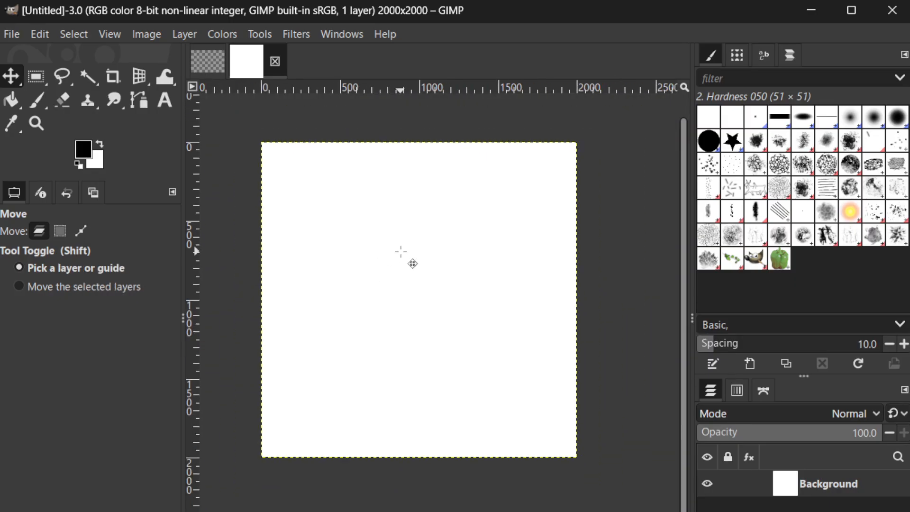
pyautogui.press('ctrl')
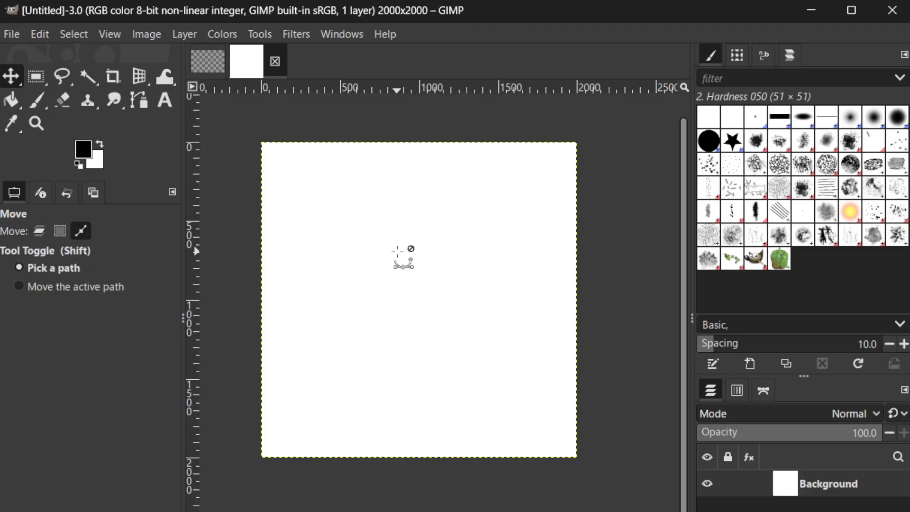
pyautogui.scroll(1, 397, 252)
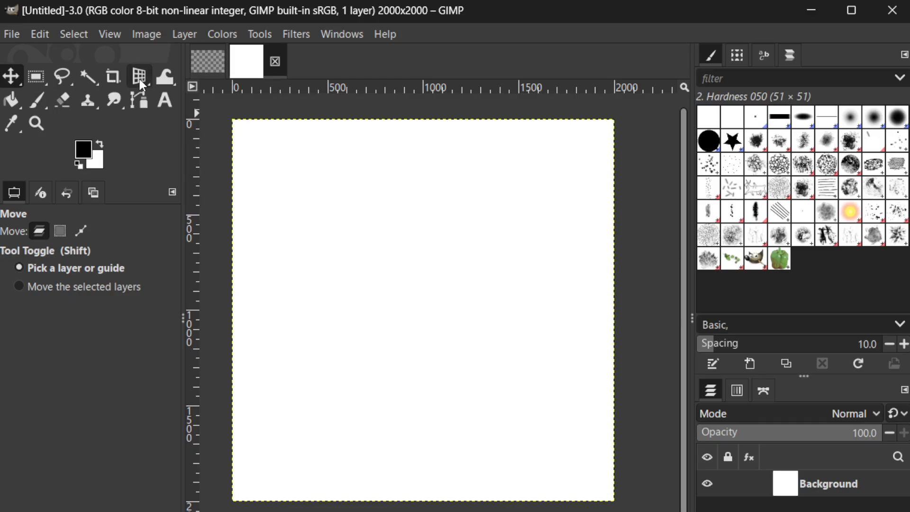
pyautogui.click(258, 35)
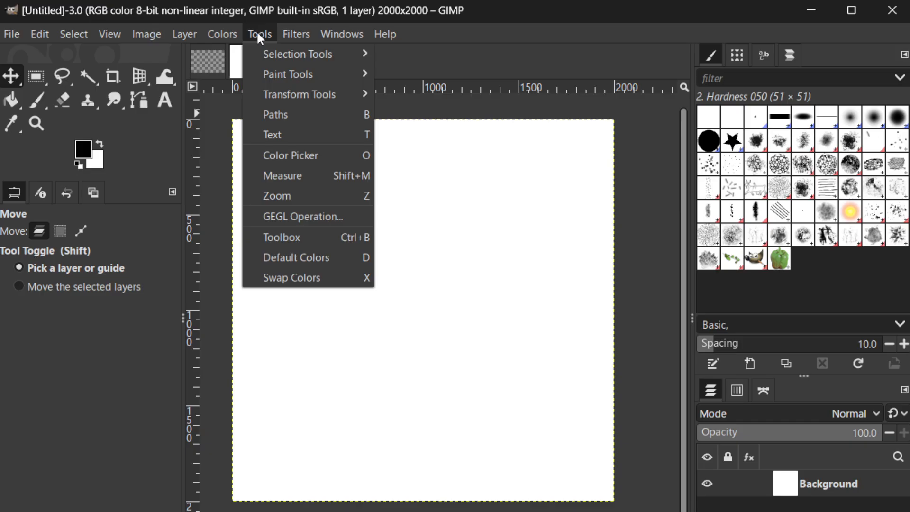
pyautogui.moveTo(288, 68)
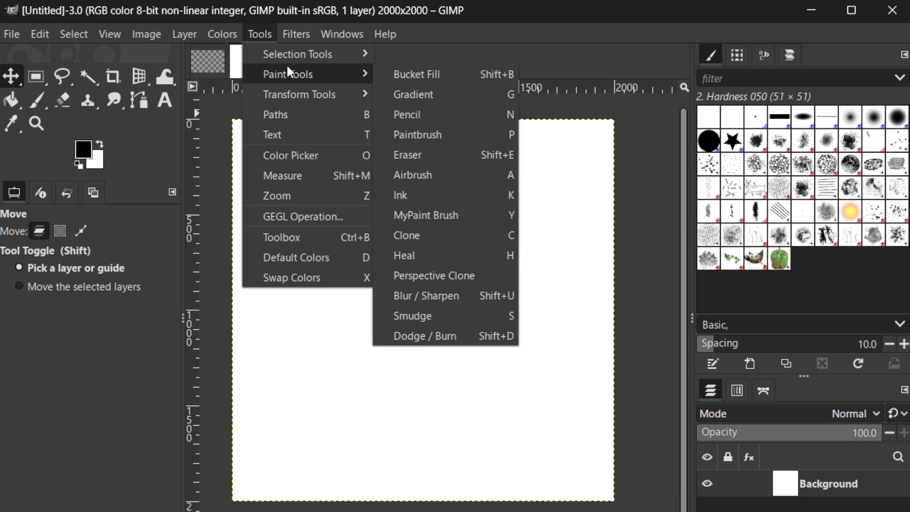
pyautogui.click(167, 103)
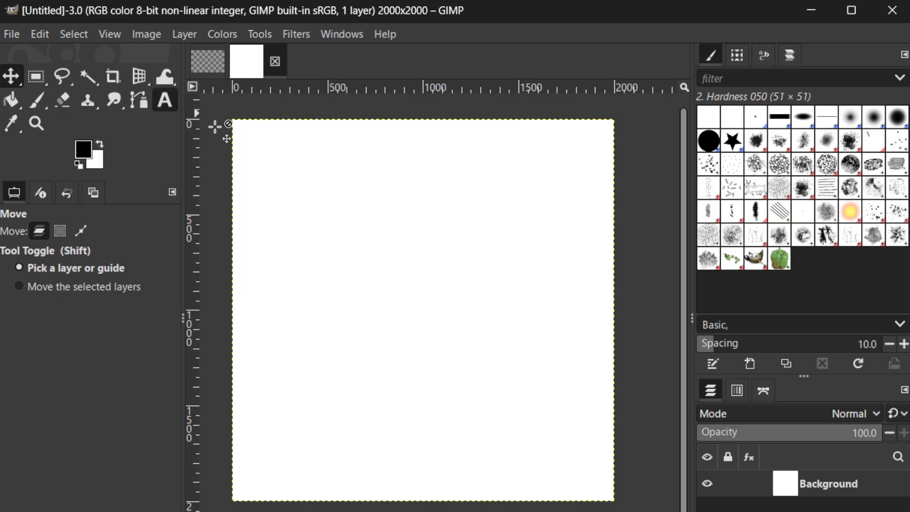
# - Add a text box in the upper middle of the canvas with the text "LOGO NAME"
pyautogui.click(167, 102)
pyautogui.click(381, 222)
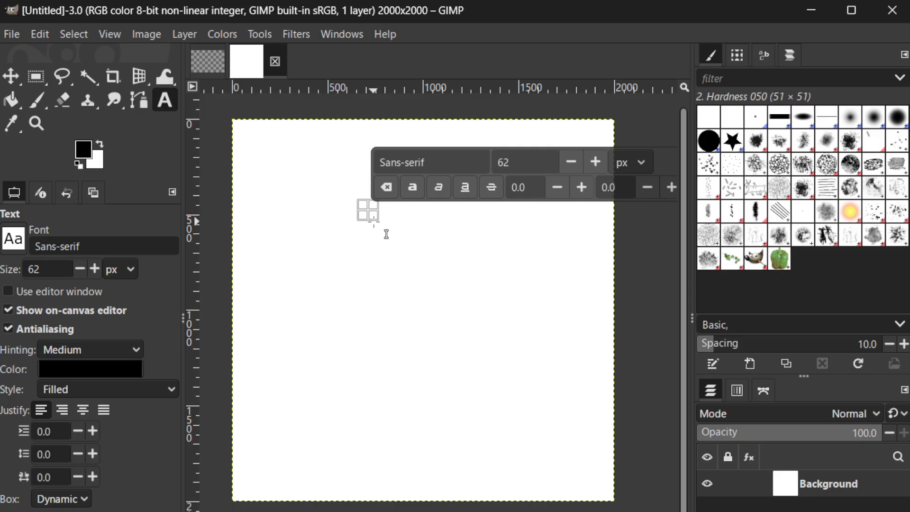
pyautogui.moveTo(397, 232); pyautogui.dragTo(530, 286)
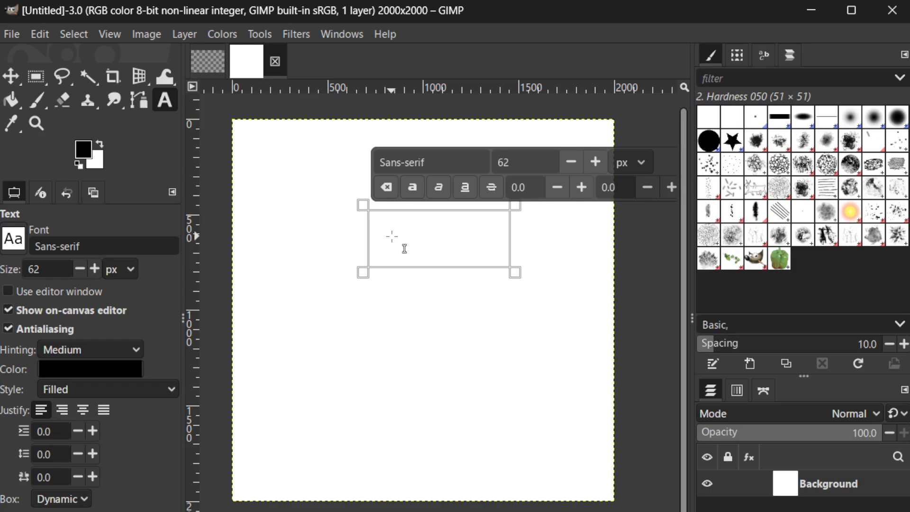
pyautogui.write('LOGO')
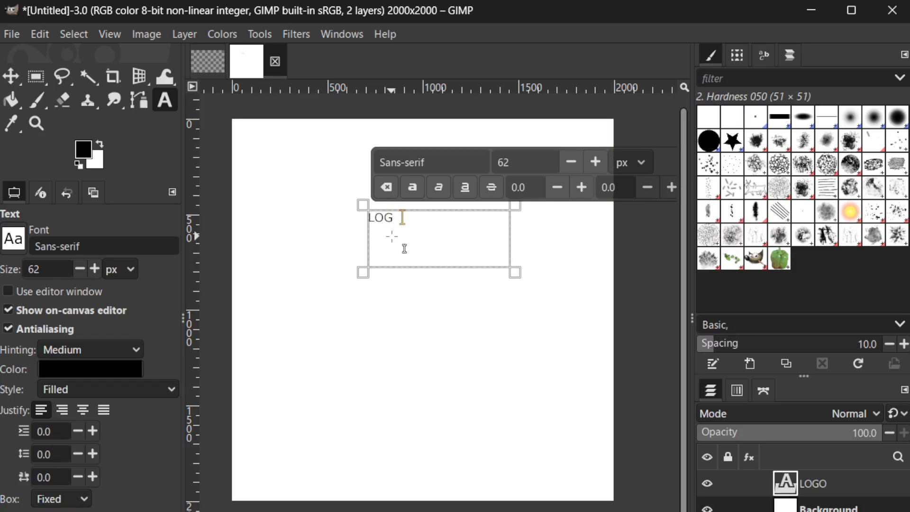
pyautogui.write(' NM')
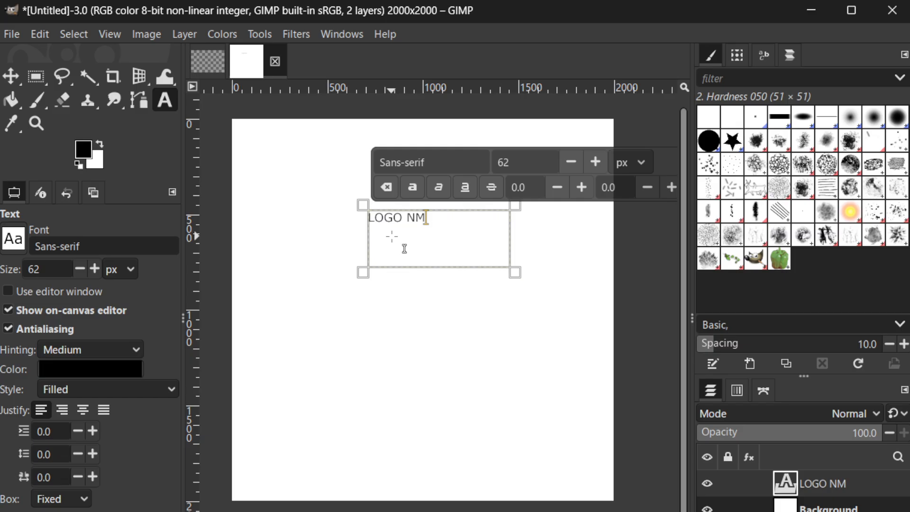
pyautogui.press('BackSpace')
pyautogui.write('AME')
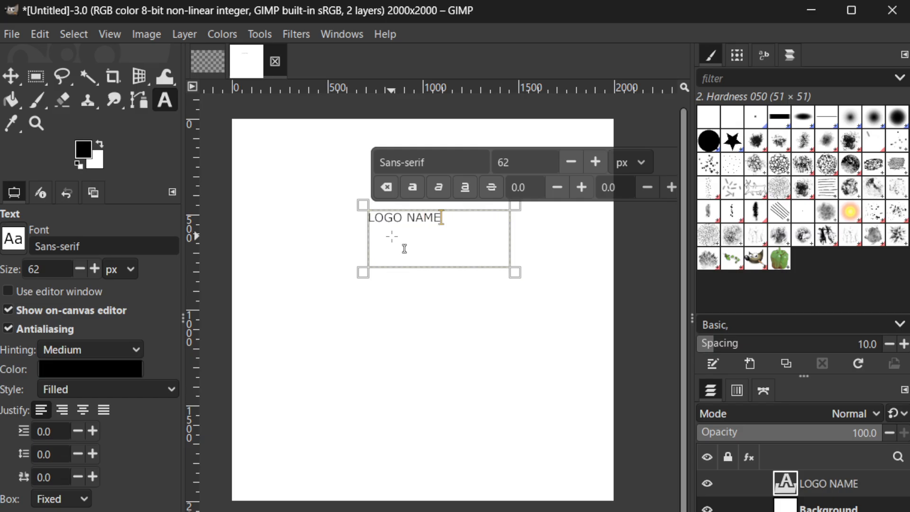
# - Set the font size of the LOGO NAME text to 119 px and finish editing the text
pyautogui.click(595, 162)
pyautogui.click(596, 162)
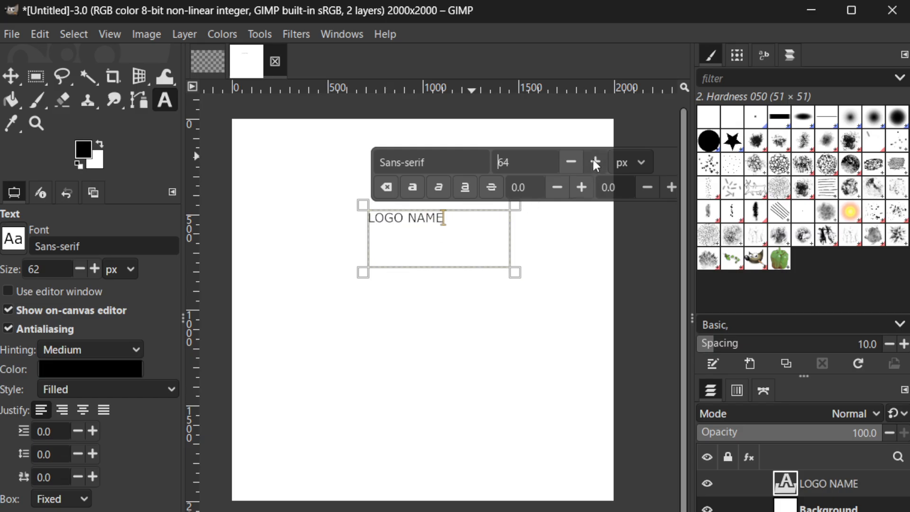
pyautogui.click(595, 161)
pyautogui.click(595, 161)
pyautogui.click(595, 162)
pyautogui.click(595, 161)
pyautogui.click(595, 162)
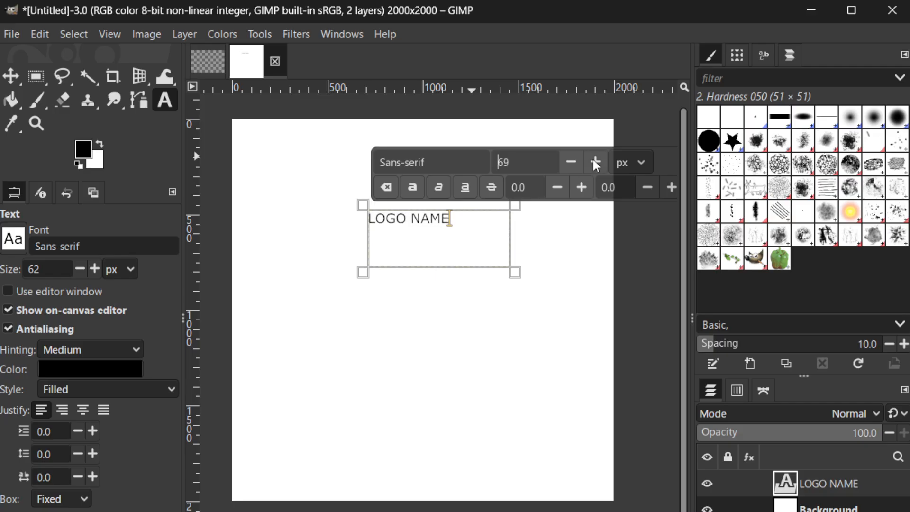
pyautogui.moveTo(595, 162); pyautogui.dragTo(591, 159)
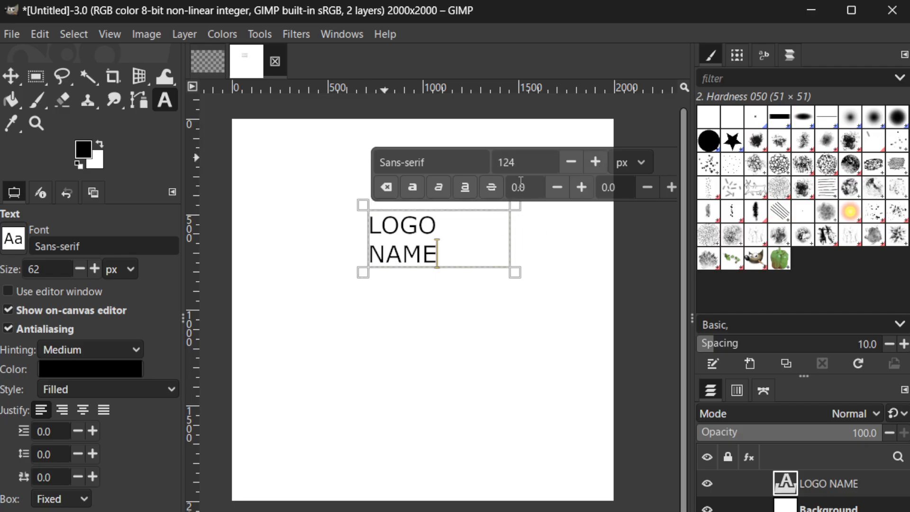
pyautogui.click(572, 161)
pyautogui.click(572, 161)
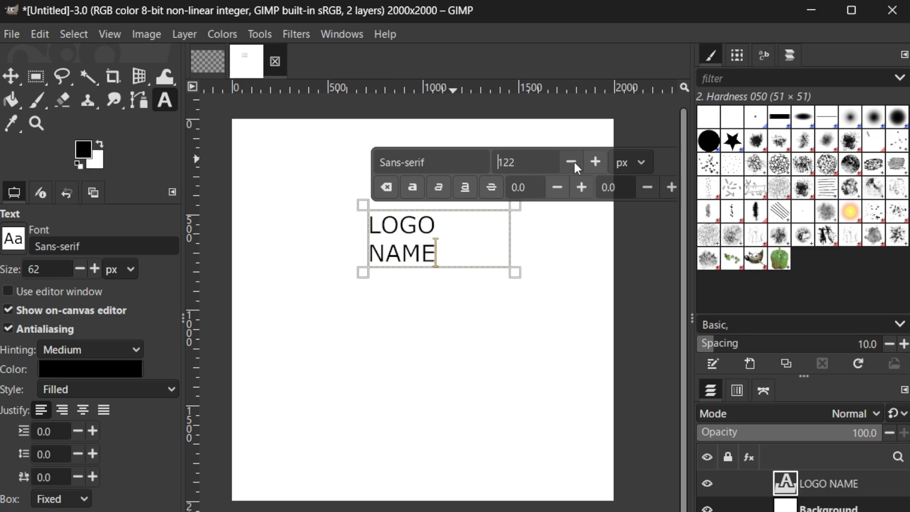
pyautogui.click(573, 162)
pyautogui.click(574, 162)
pyautogui.click(574, 162)
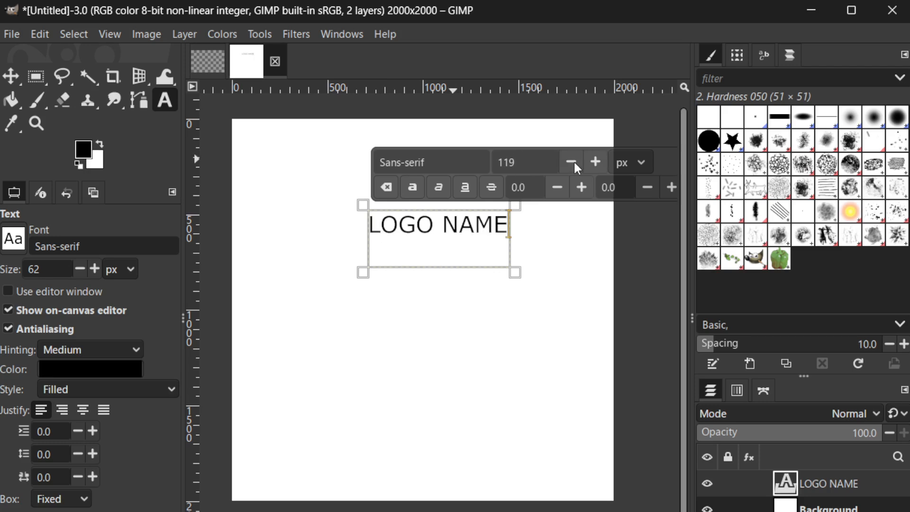
pyautogui.click(630, 242)
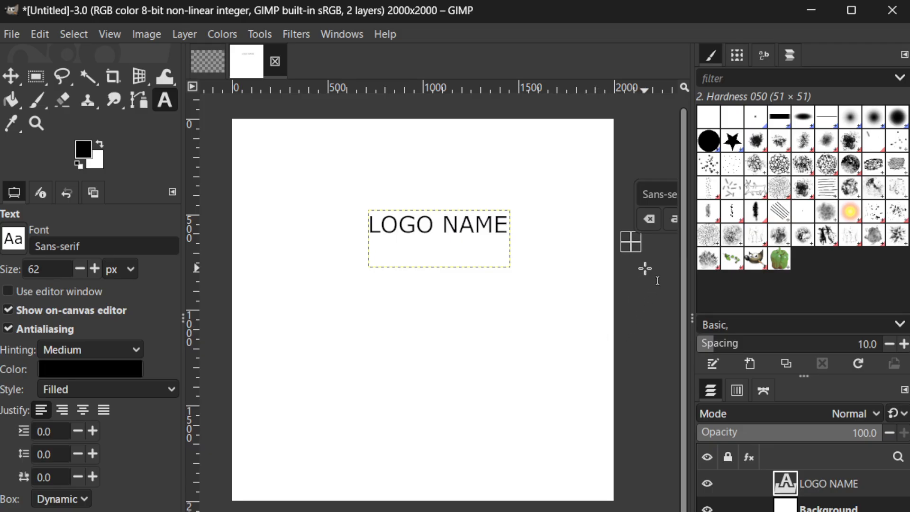
pyautogui.press('Escape')
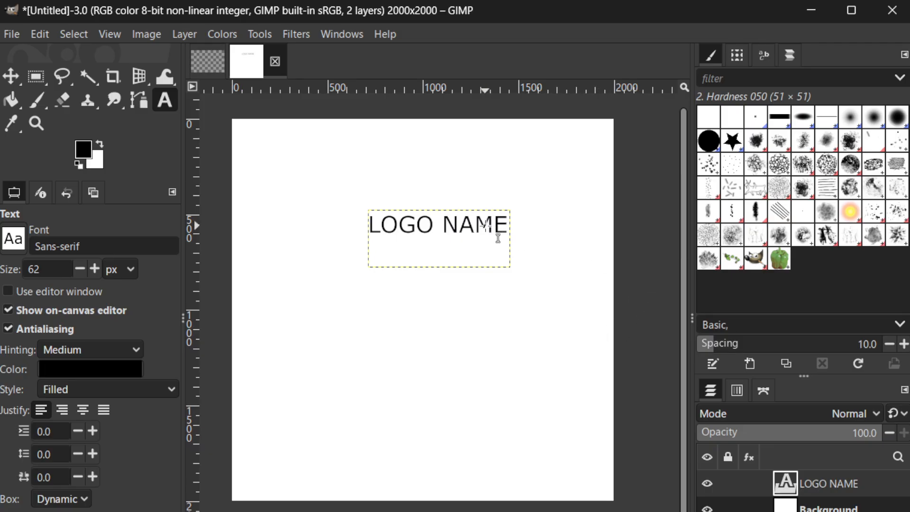
pyautogui.rightClick(486, 227)
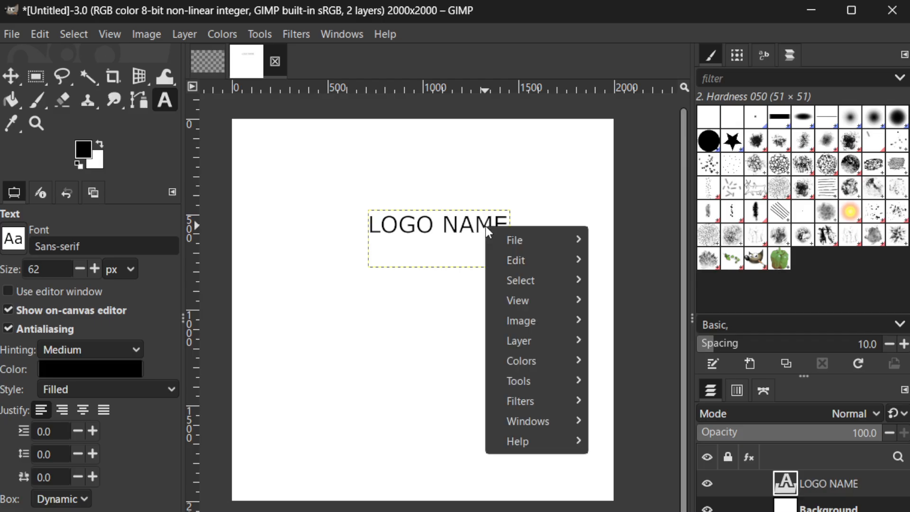
pyautogui.moveTo(516, 232)
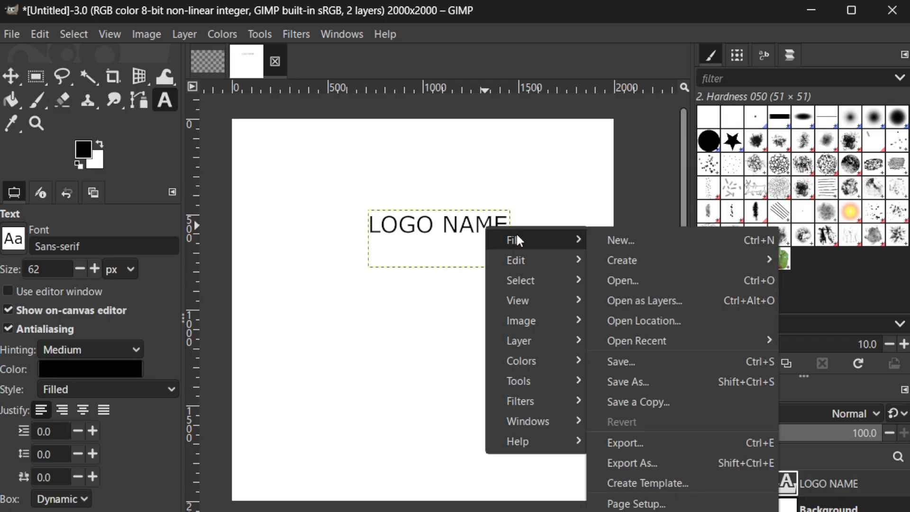
pyautogui.moveTo(517, 255)
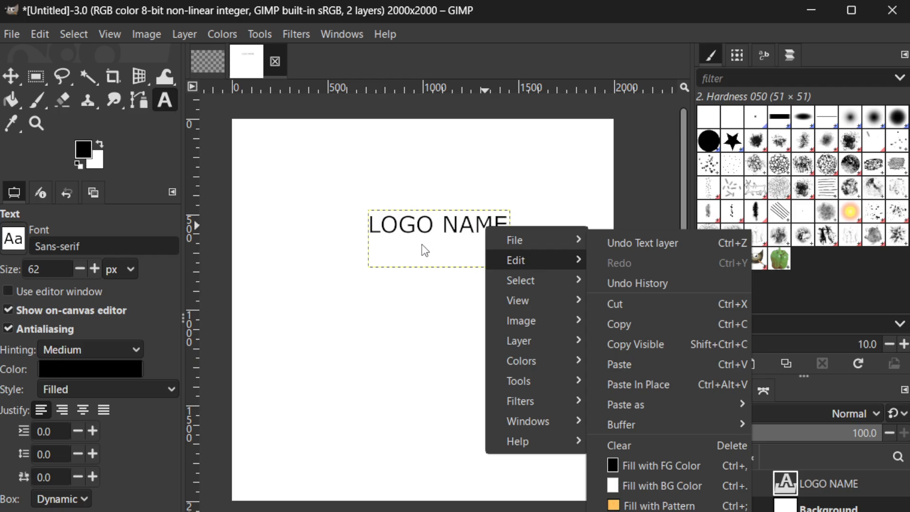
pyautogui.click(389, 243)
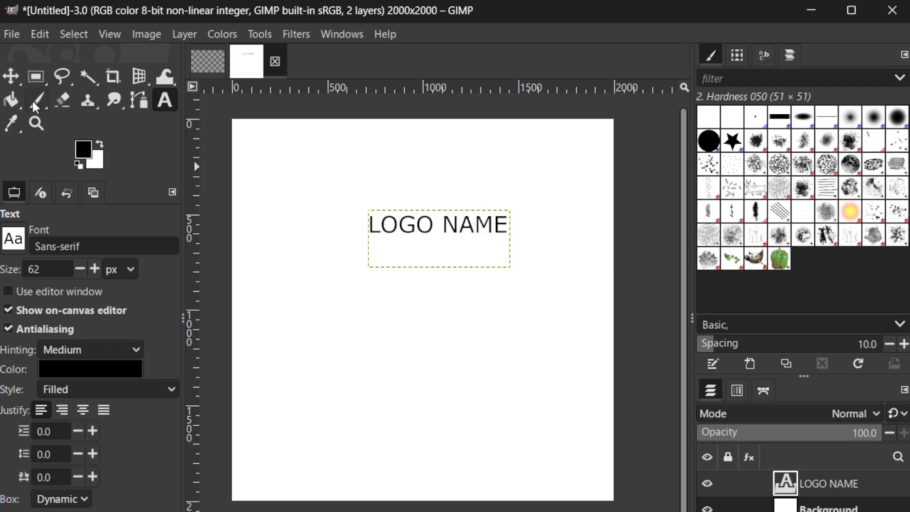
# - Leave the Text tool for the Move tool and apply the Bloom filter with its default settings to the LOGO NAME layer
pyautogui.click(14, 79)
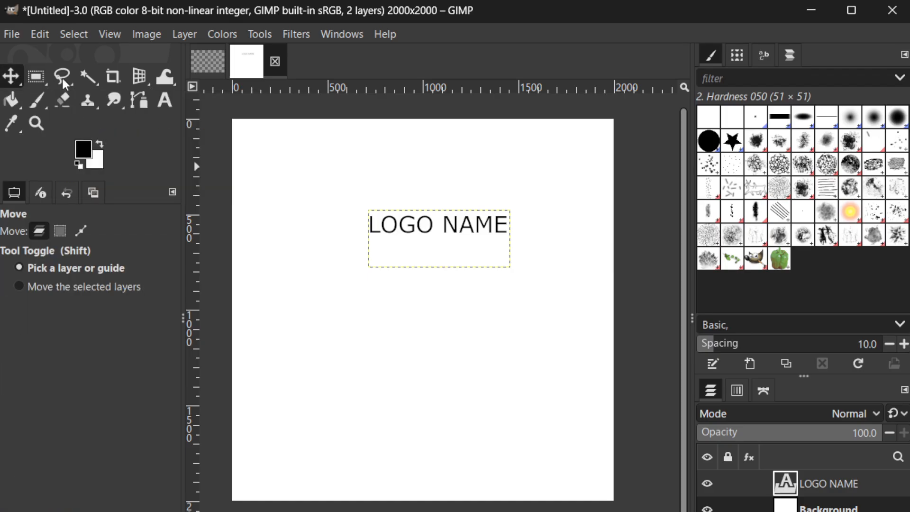
pyautogui.click(302, 36)
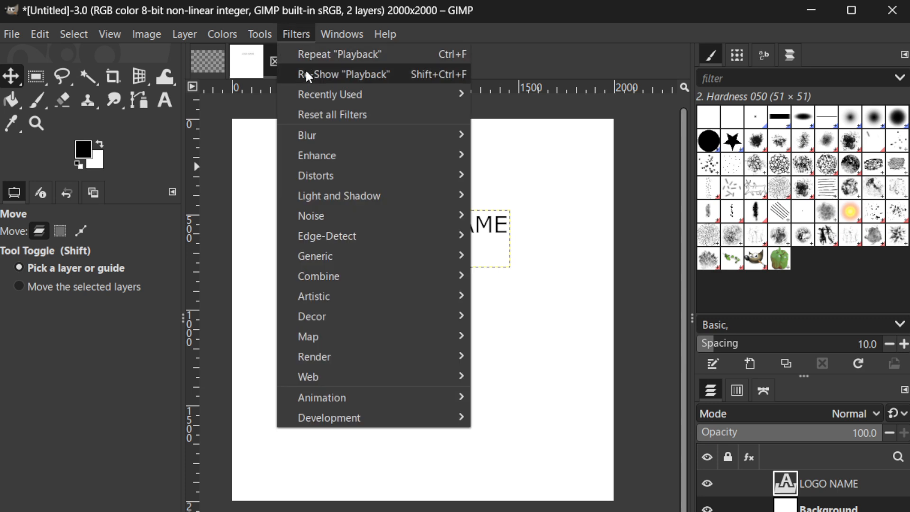
pyautogui.moveTo(350, 219)
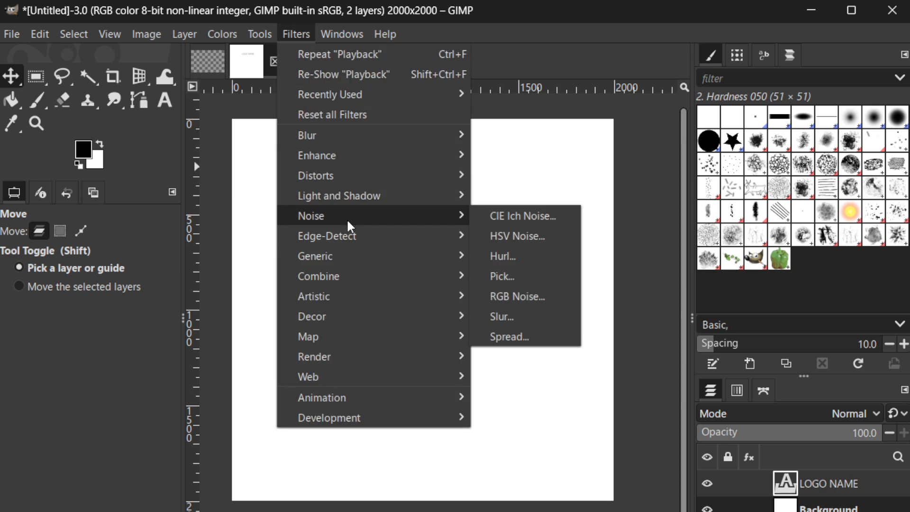
pyautogui.moveTo(375, 203)
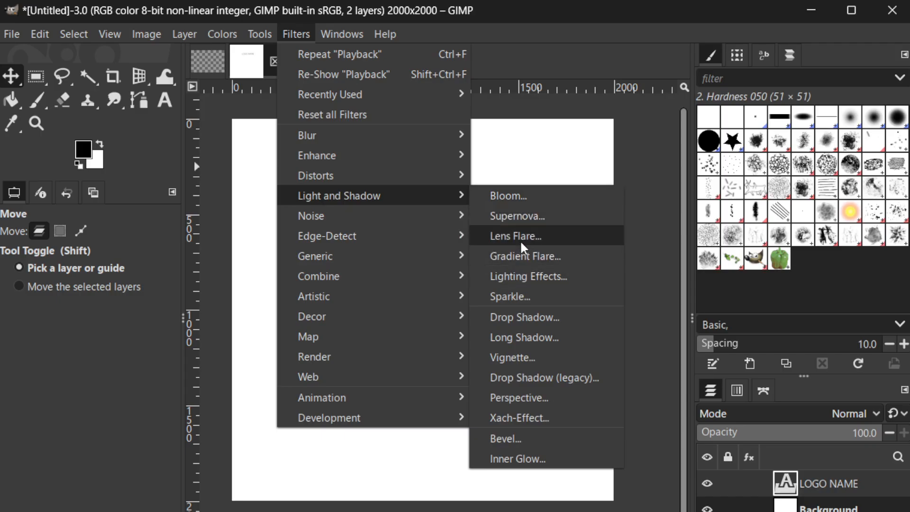
pyautogui.click(517, 204)
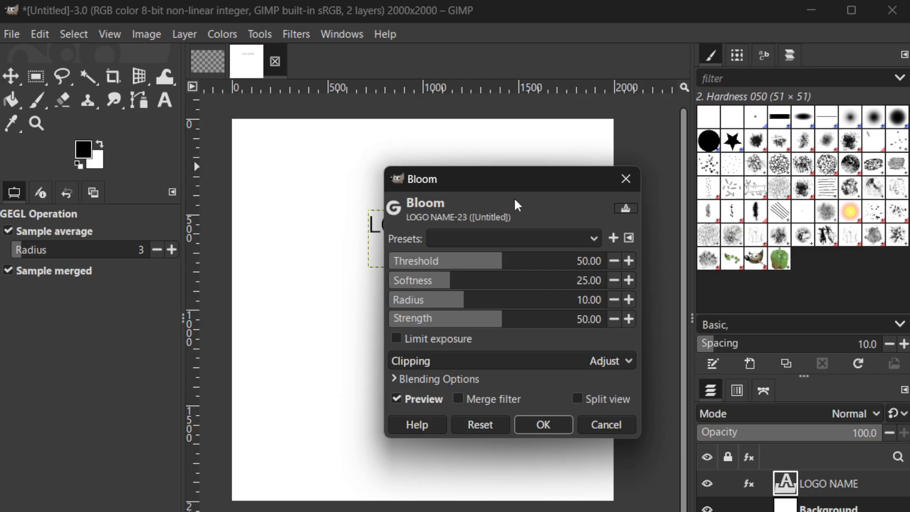
pyautogui.click(551, 424)
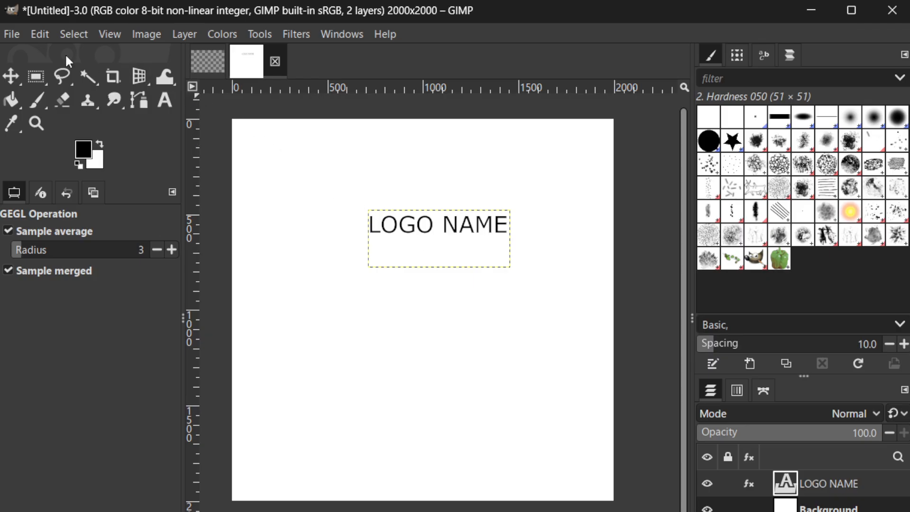
pyautogui.click(20, 41)
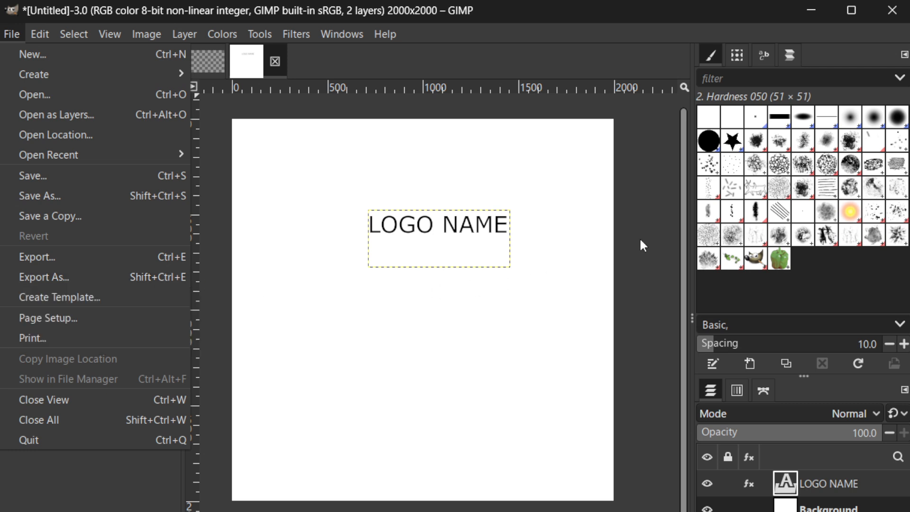
pyautogui.click(653, 217)
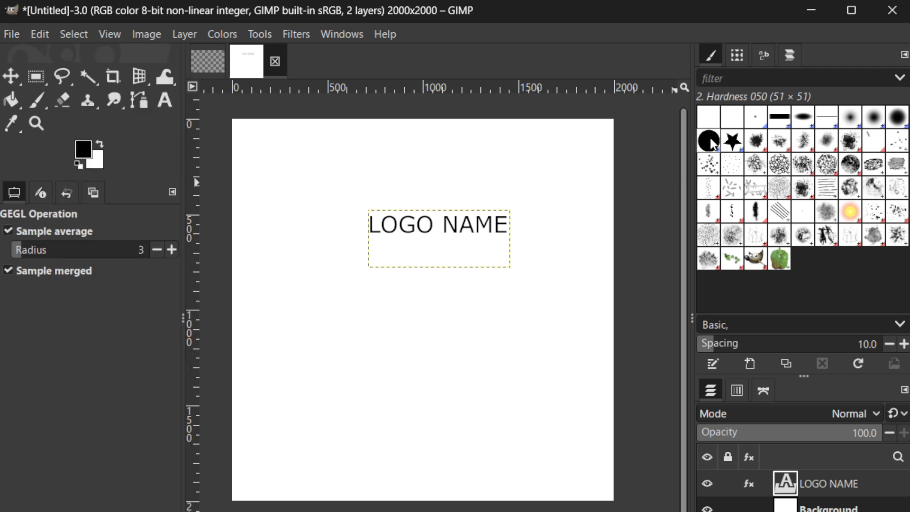
# - Activate the Paintbrush tool and choose the 2. Star brush for it
pyautogui.click(713, 144)
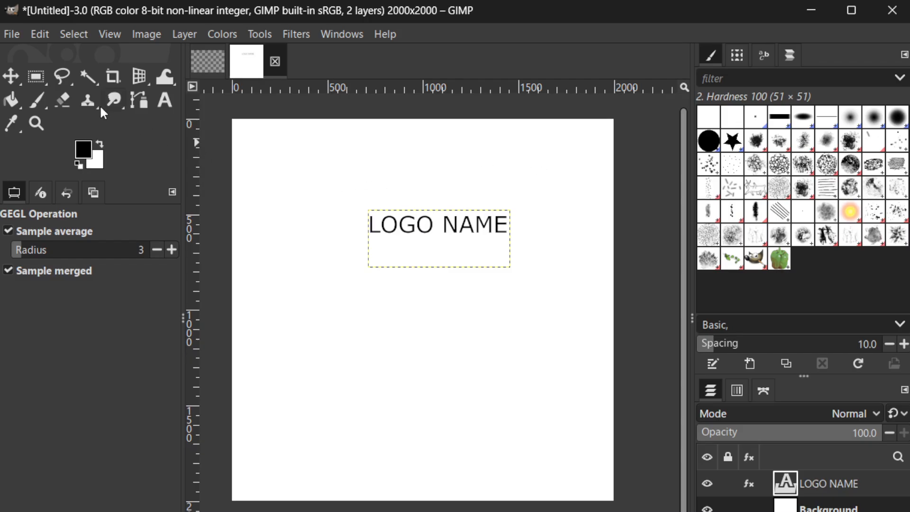
pyautogui.click(31, 101)
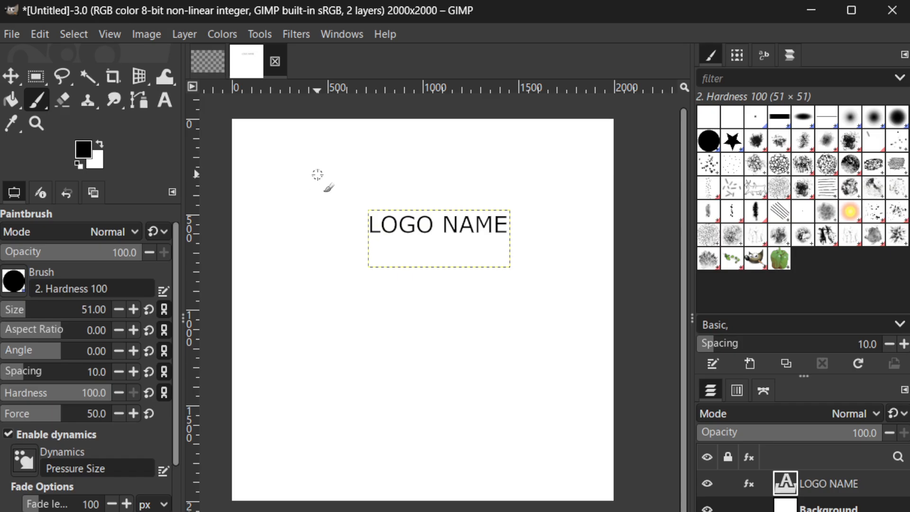
pyautogui.click(734, 142)
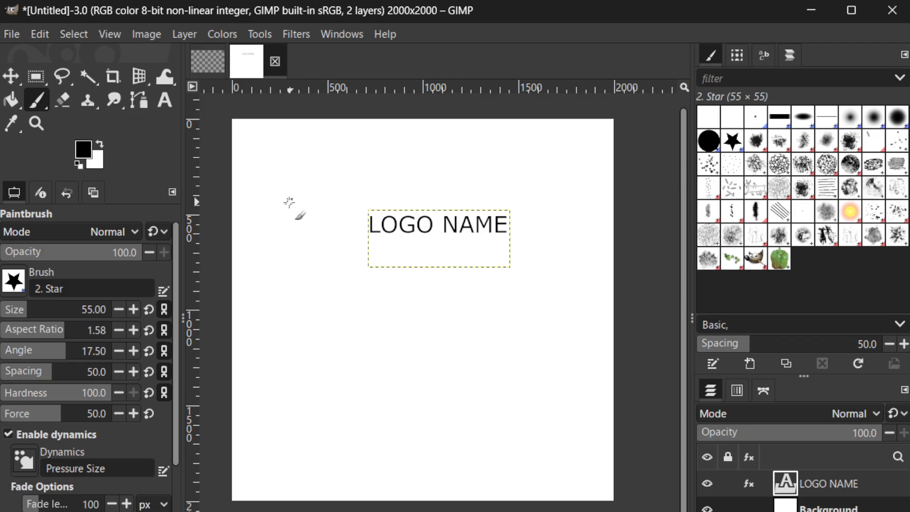